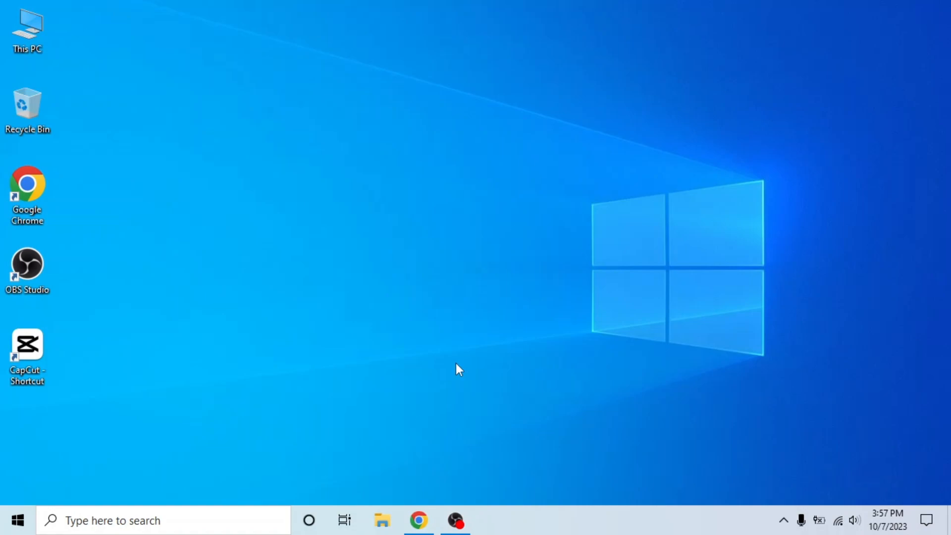
Launch Chrome and navigate to linkedin.com to reach the signed-in home feed
left_click(419, 520)
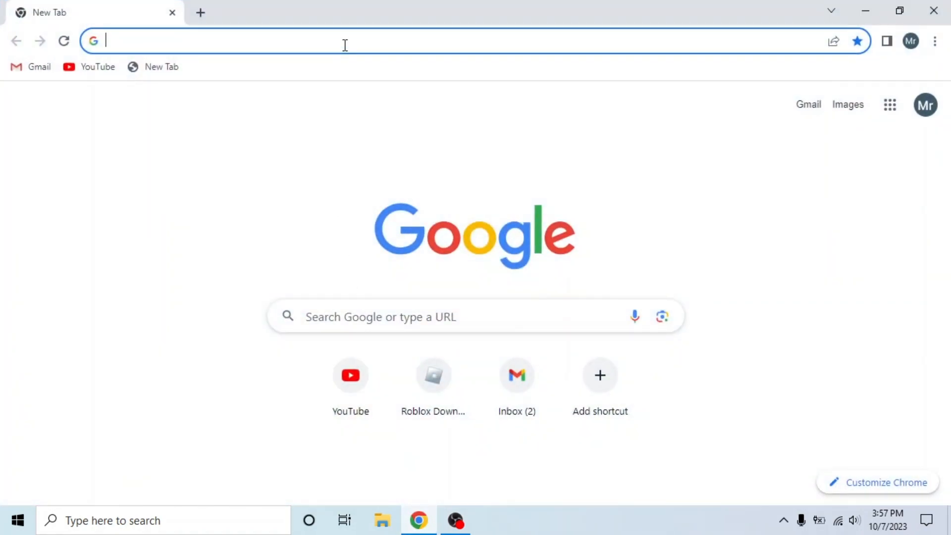
left_click(344, 43)
type("linkedin.com")
key("Return")
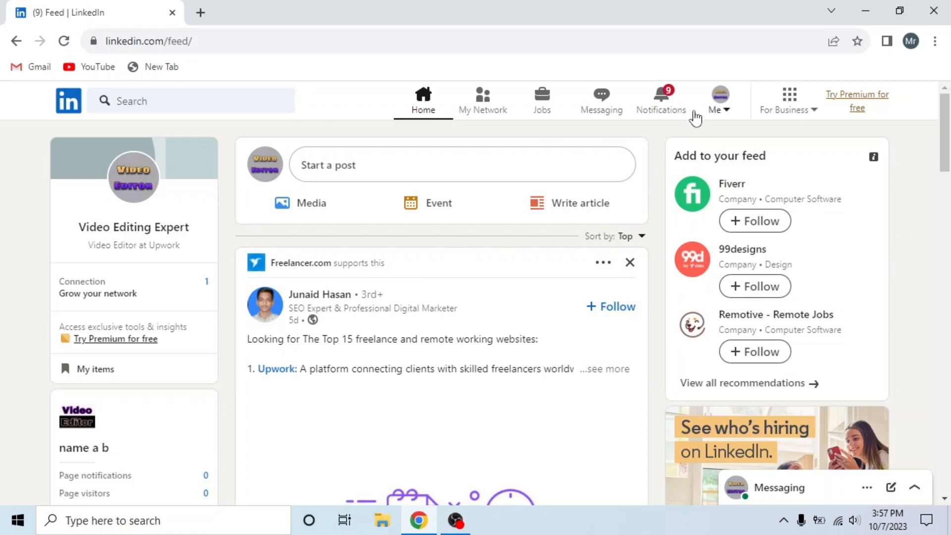
Go from the Me menu to Settings & Privacy and its Sign in & security section
left_click(720, 109)
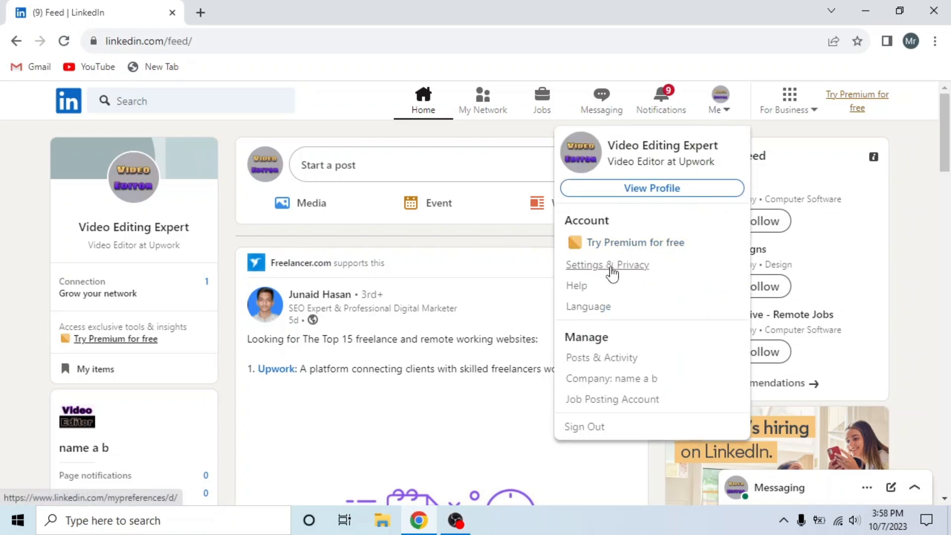
left_click(611, 270)
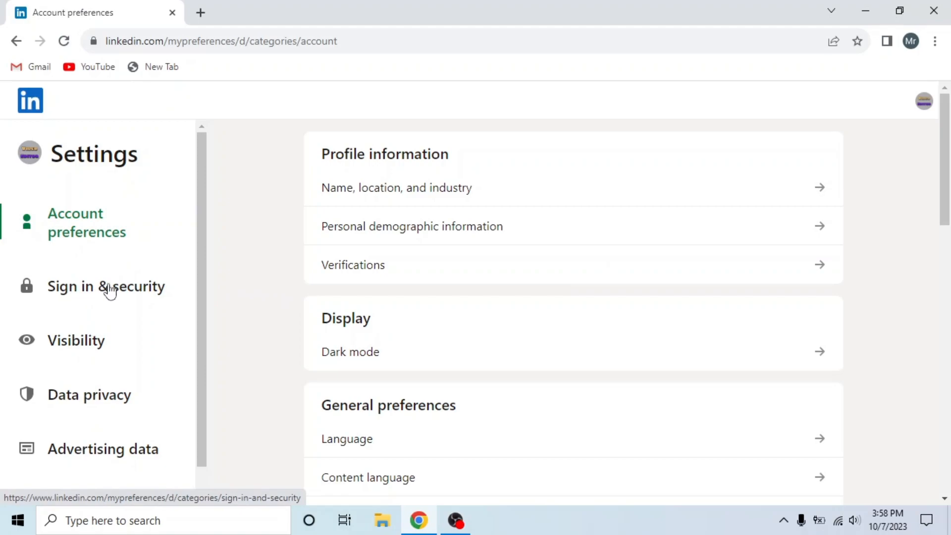
left_click(100, 290)
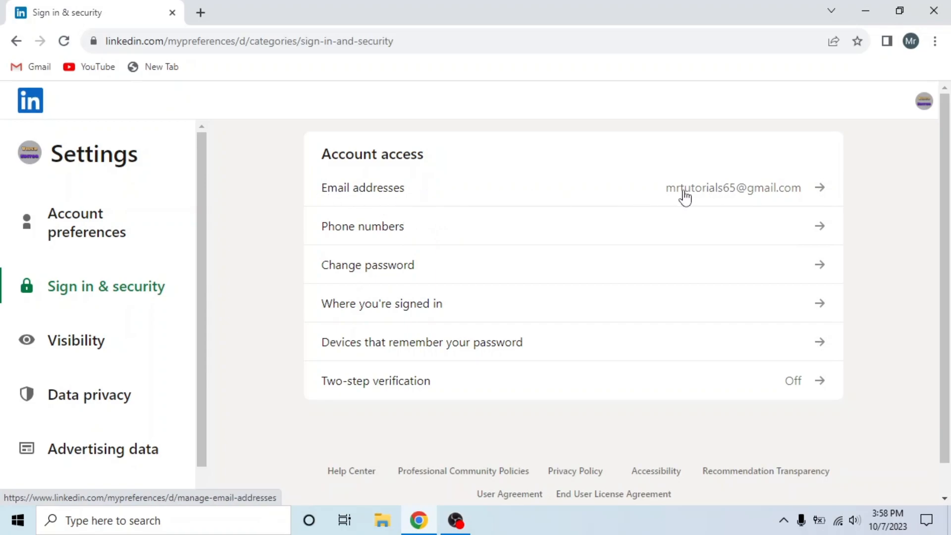
Start adding an email address from Email addresses and enter the emailed 6-digit code
left_click(664, 197)
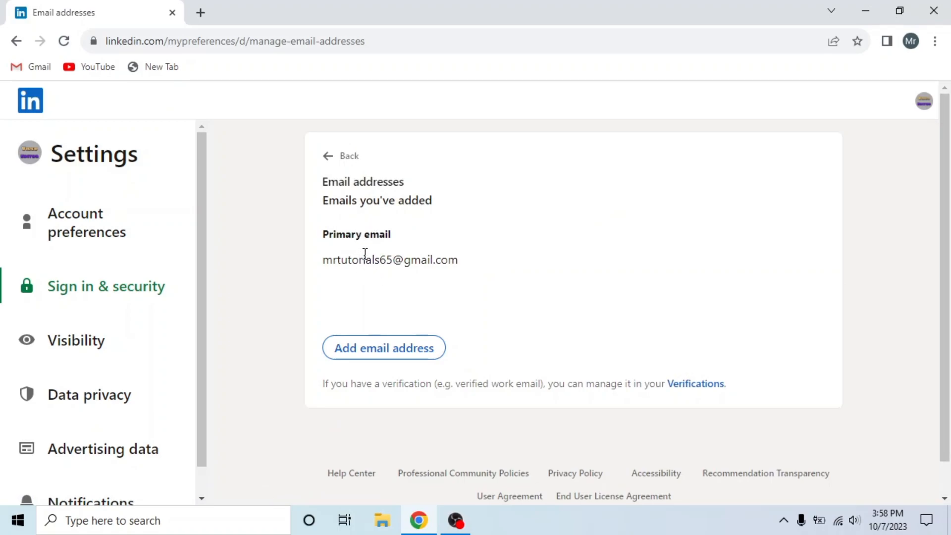
left_click(391, 348)
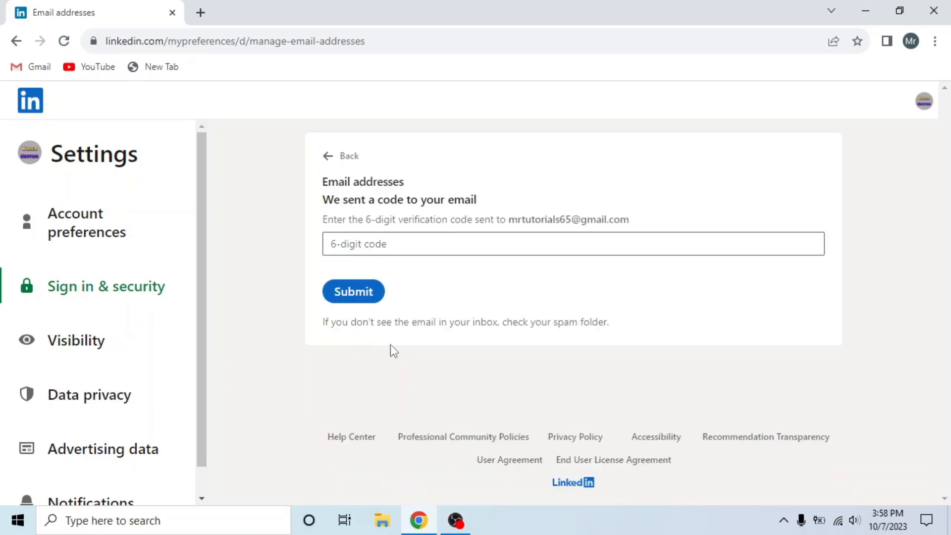
left_click(407, 245)
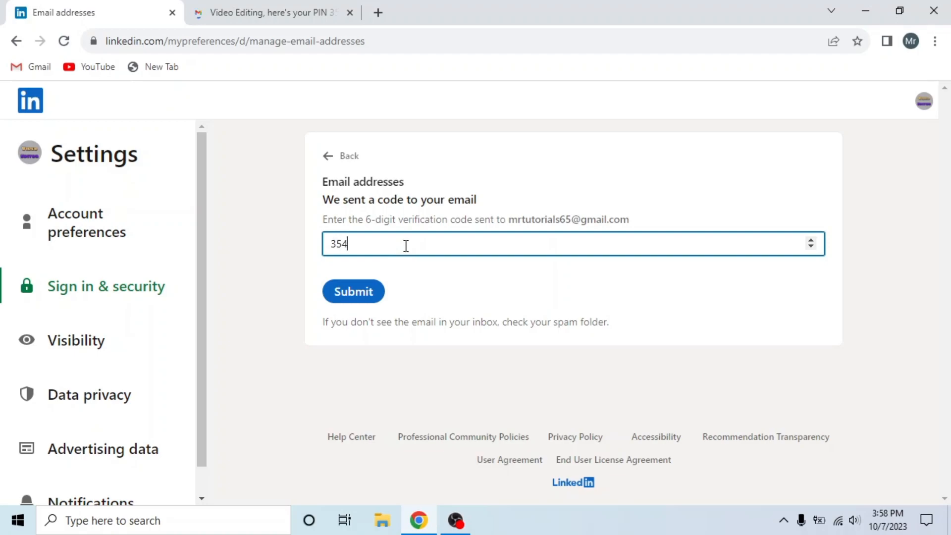
Submit the code, then add the new email address with the LinkedIn password
left_click(363, 292)
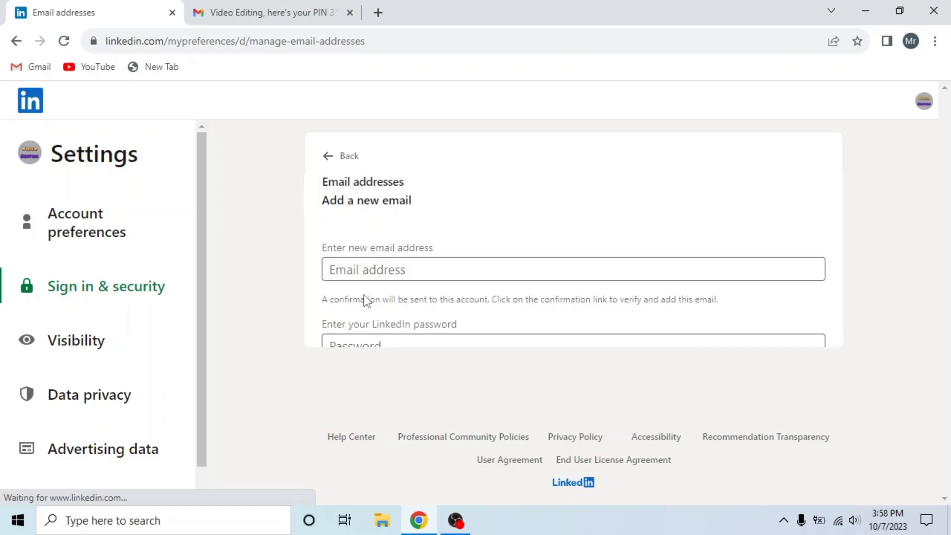
left_click(401, 270)
left_click(371, 346)
type("•••••••••••")
left_click(524, 403)
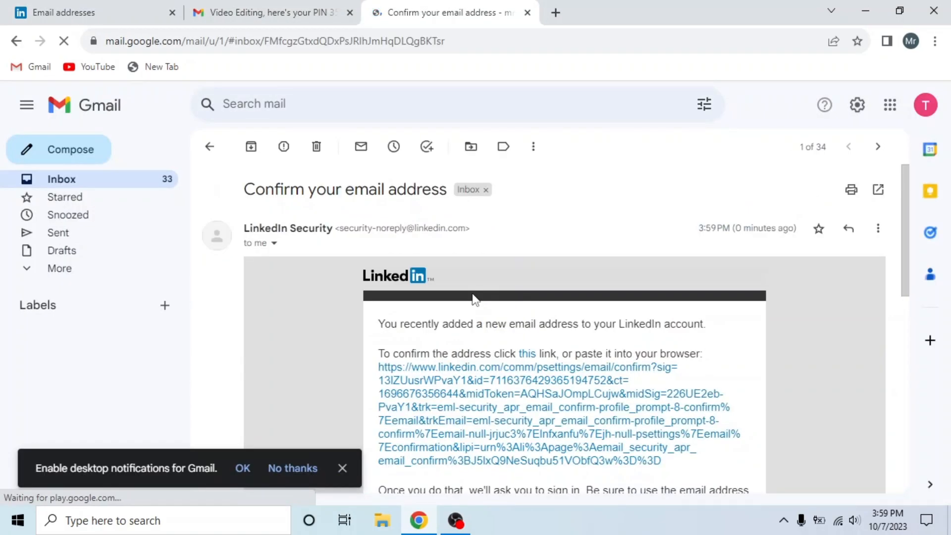
scroll(476, 298, "down", 3)
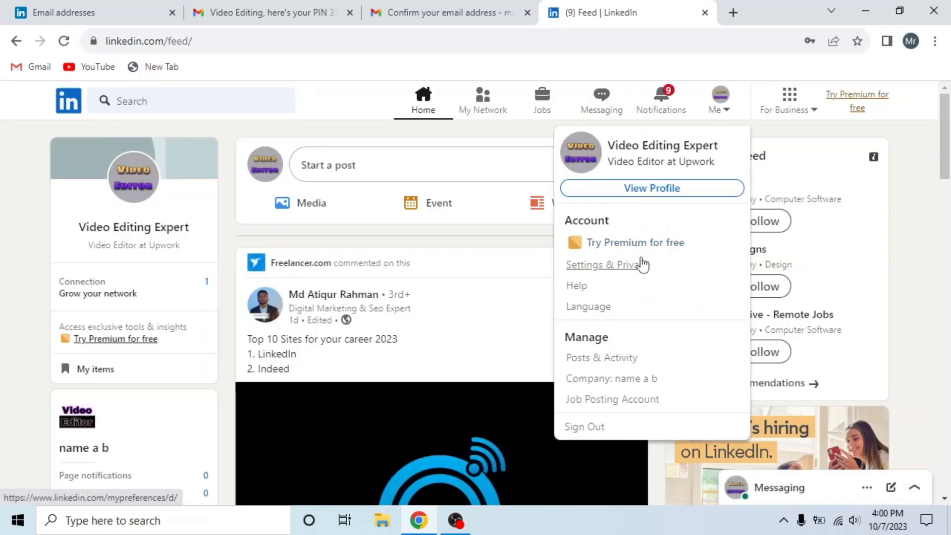
Navigate back through Settings & Privacy and Sign in & security to the Email addresses list
left_click(610, 264)
left_click(97, 297)
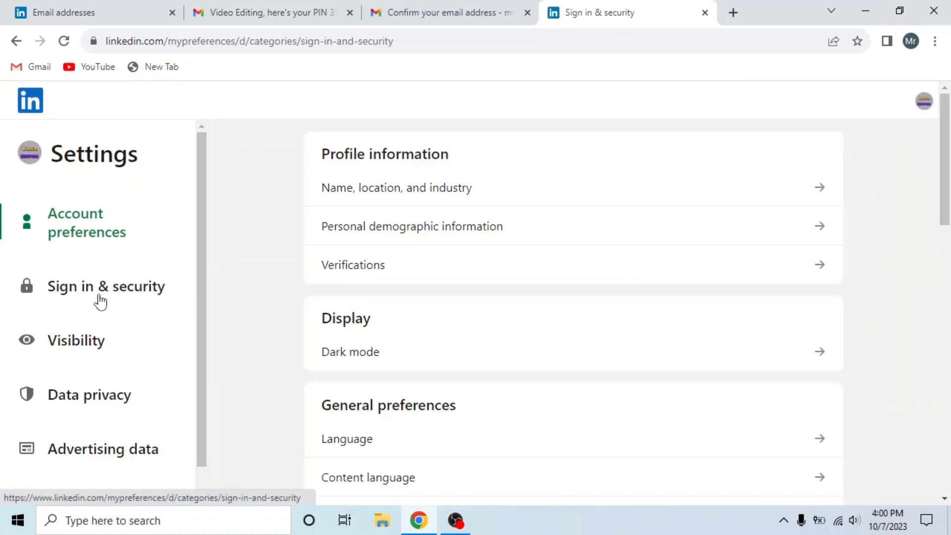
left_click(549, 193)
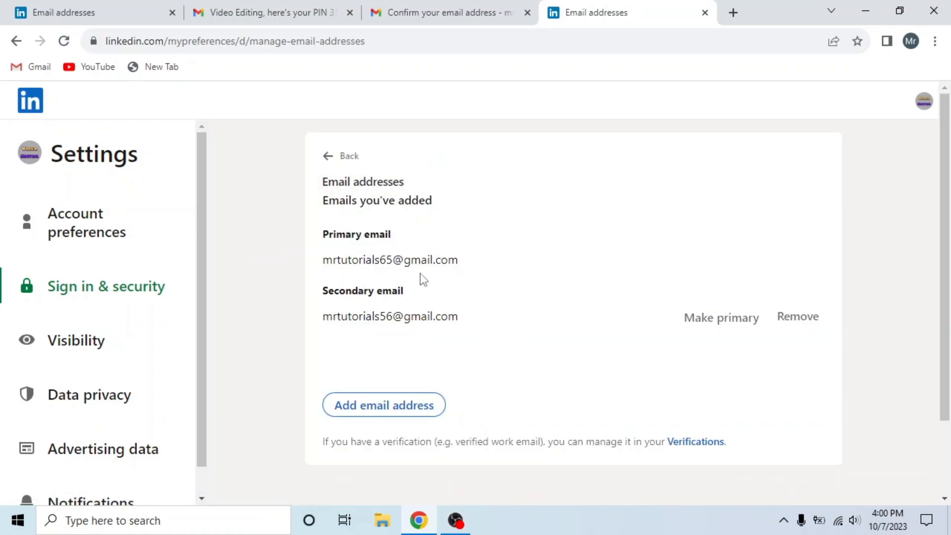
Make the new secondary email primary, confirming with the account password
left_click(714, 323)
left_click(615, 389)
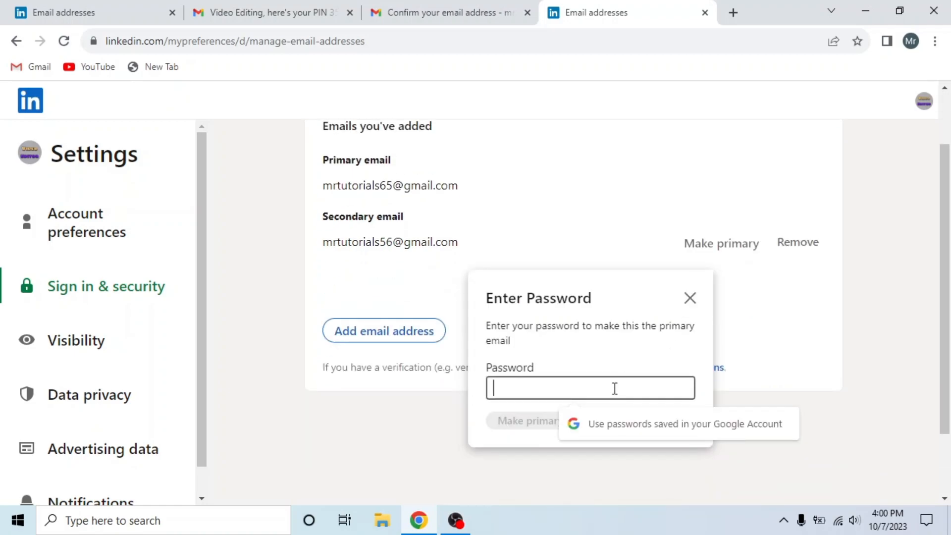
type("••••••")
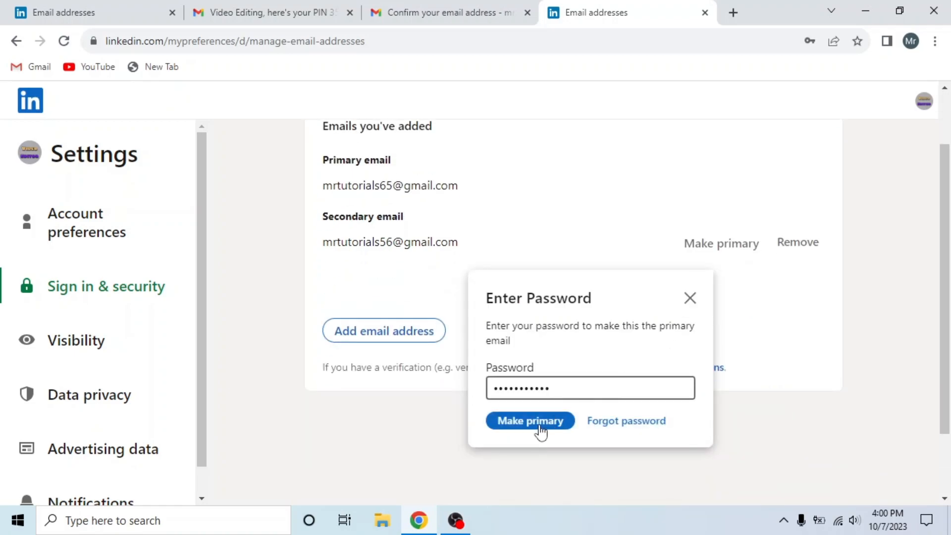
left_click(539, 430)
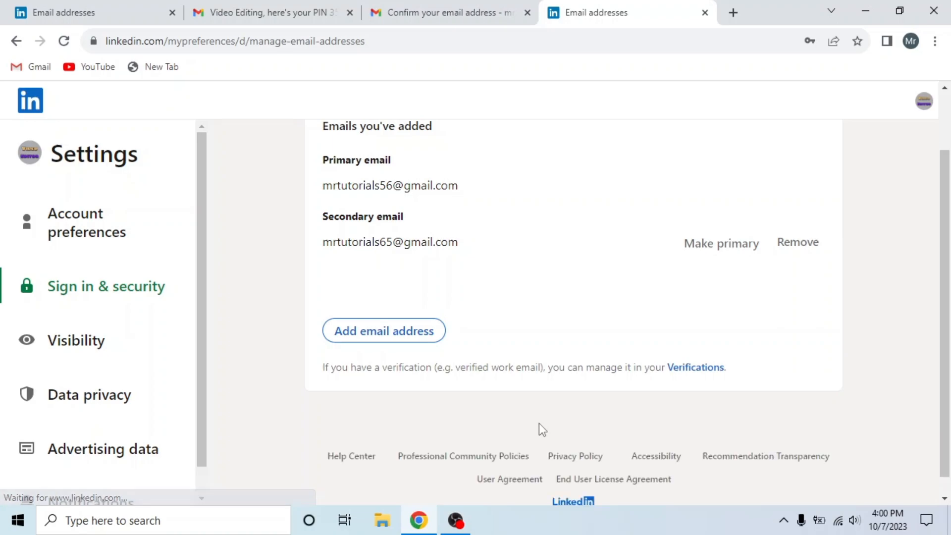